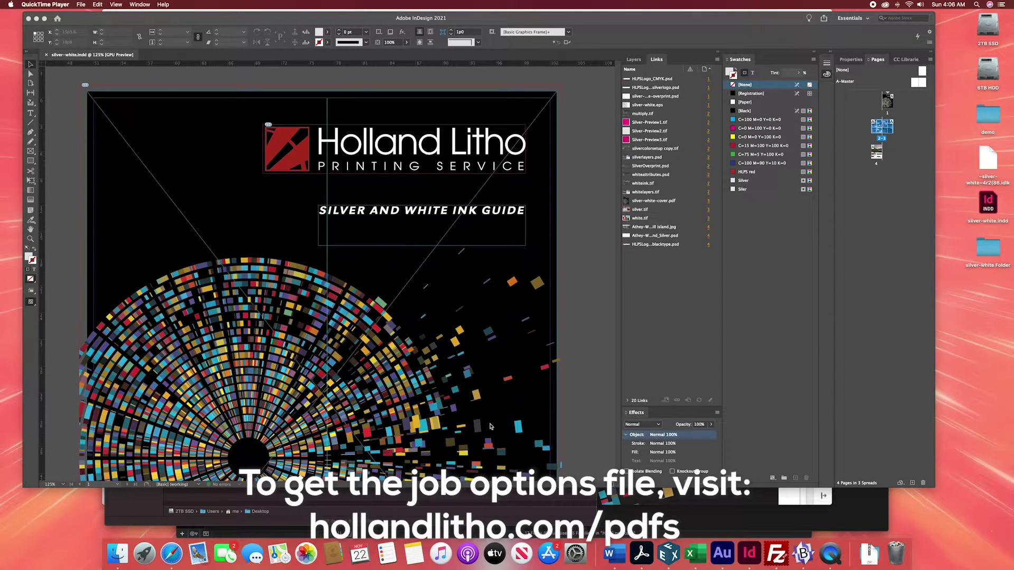
Bring InDesign to the front with silver-white.indd open on its cover page.
{"action": "left_click", "coordinate": [490, 427]}
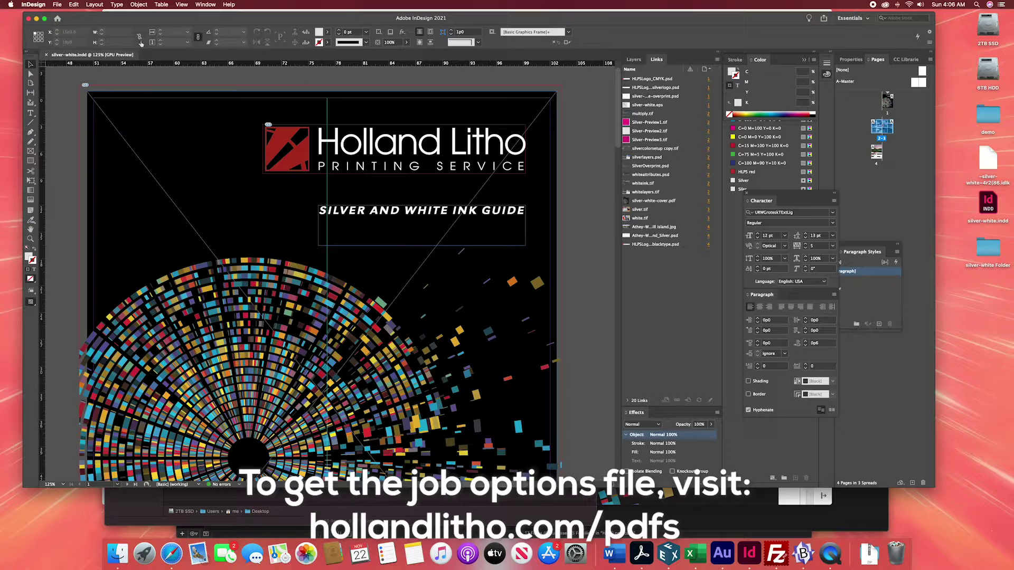
Show the Adobe PDF Presets list: PDF/X-1a:2001, PDF/X-3:2002, PDF/X-4:2008 and Press Quality.
{"action": "left_click", "coordinate": [57, 4]}
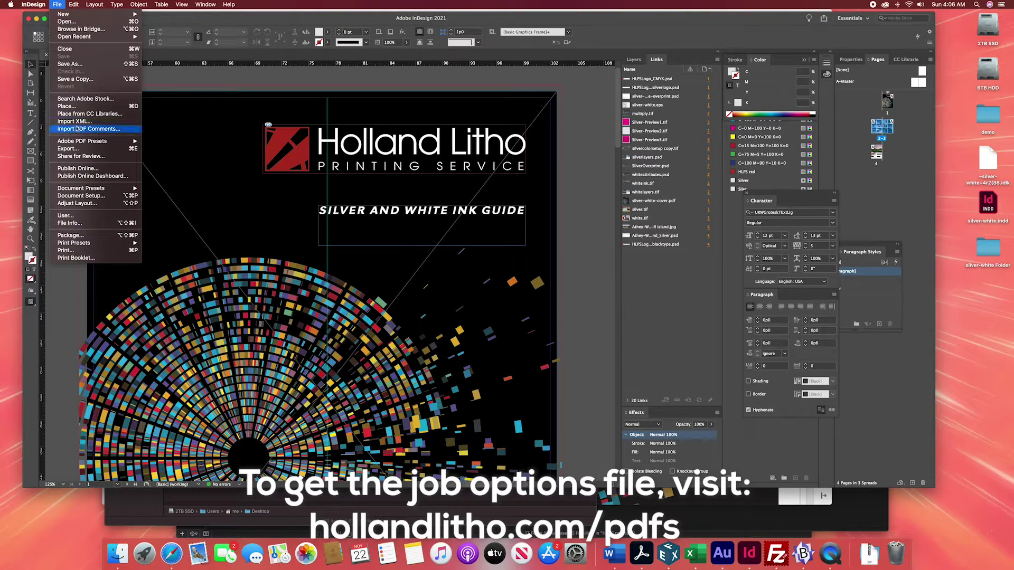
{"action": "mouse_move", "coordinate": [80, 142]}
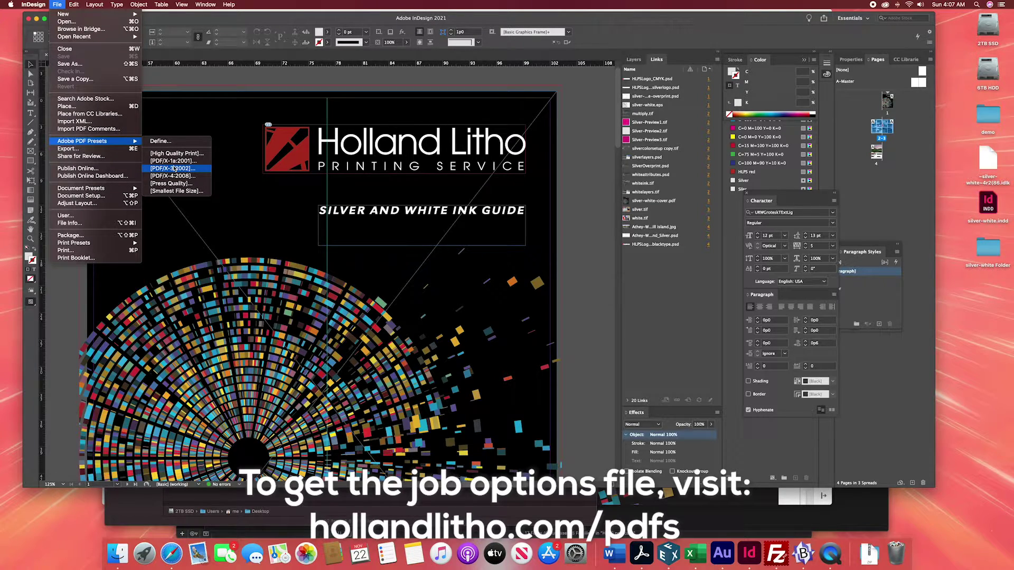
Load hollandlitho.com/pdfs in Safari to download the job options file.
{"action": "key", "text": "super+Tab"}
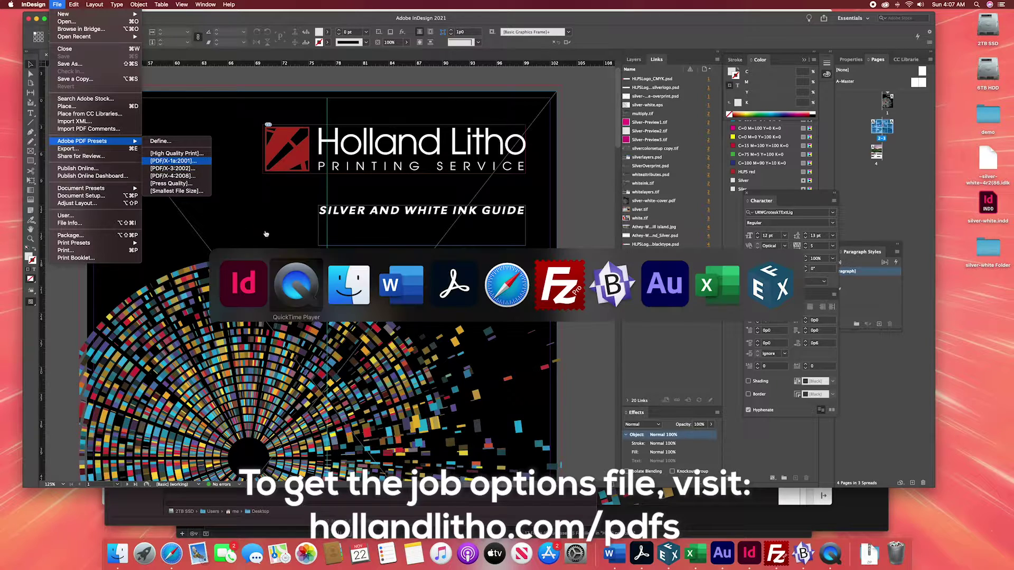
{"action": "left_click", "coordinate": [520, 287]}
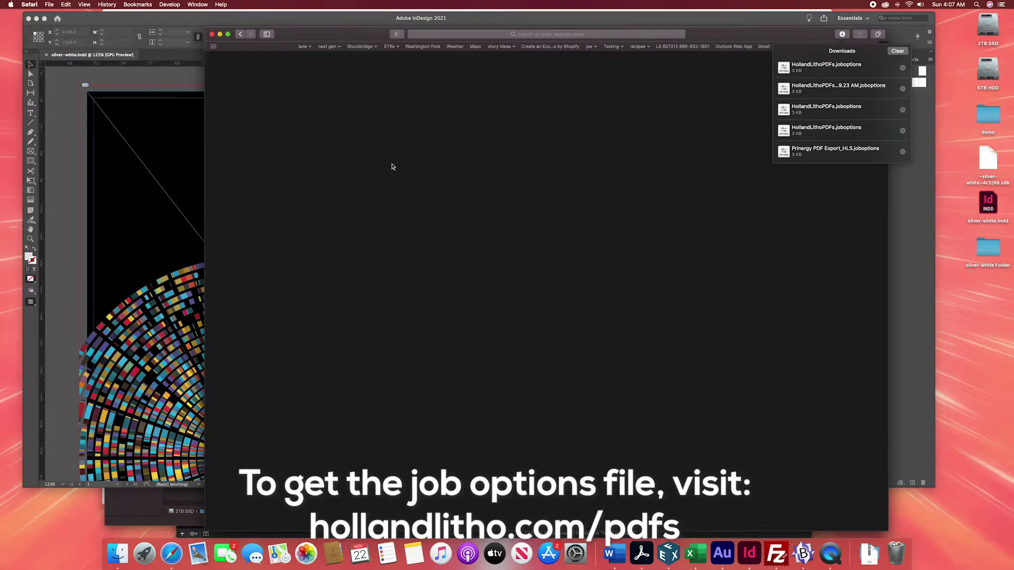
{"action": "left_click", "coordinate": [436, 34]}
{"action": "type", "text": "HOLLANDlitho.com"}
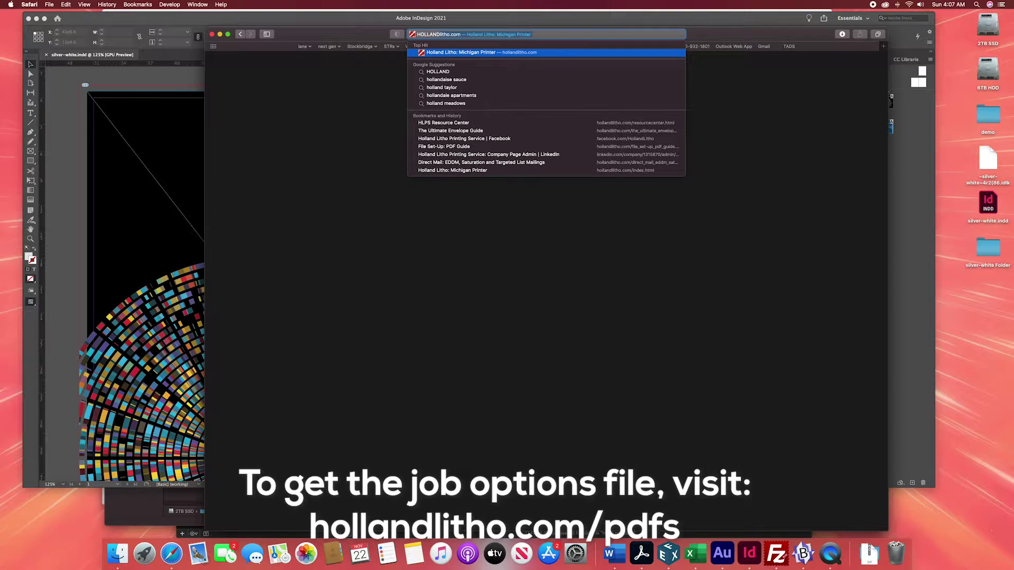
{"action": "key", "text": "Right"}
{"action": "type", "text": "/"}
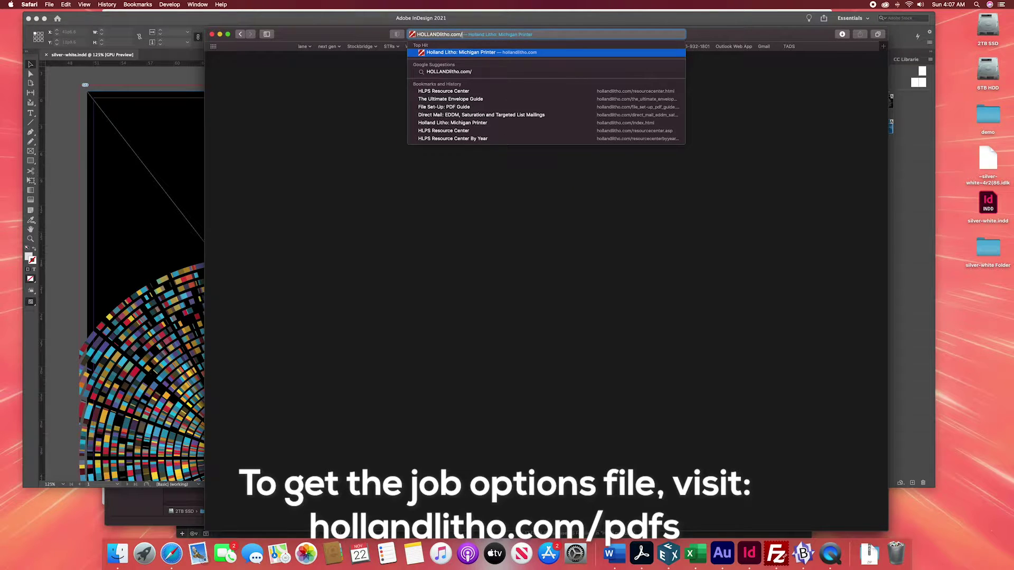
{"action": "type", "text": "pdfs"}
{"action": "key", "text": "Return"}
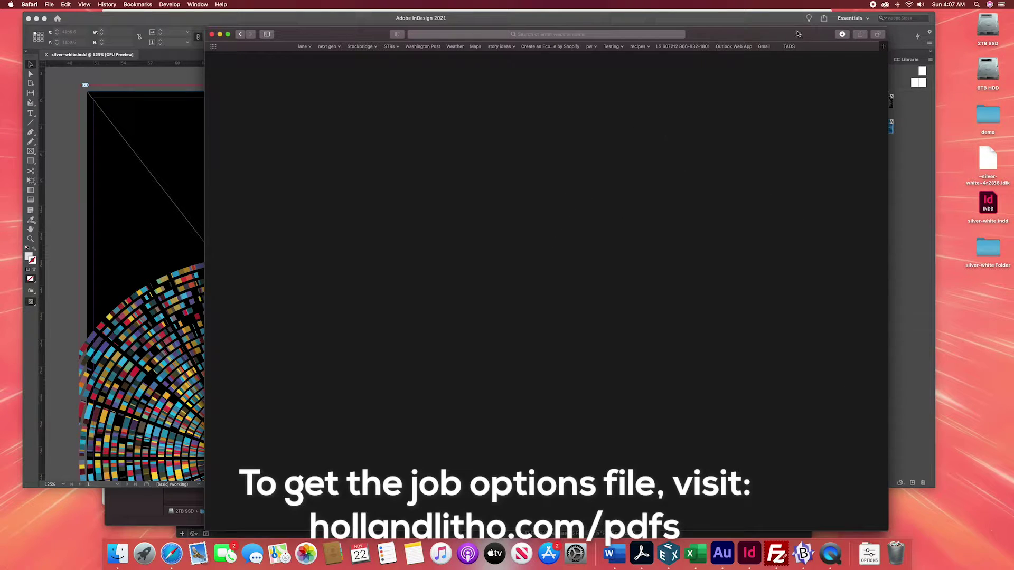
Check Safari's recent downloads for the job options file, then switch to Finder.
{"action": "left_click_drag", "start_coordinate": [799, 33], "coordinate": [731, 28]}
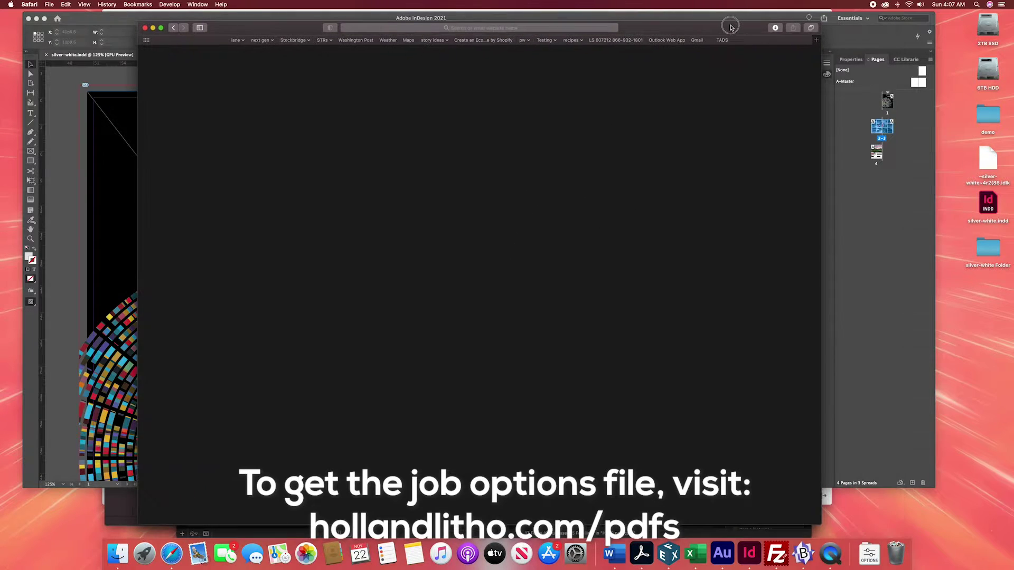
{"action": "left_click", "coordinate": [775, 29]}
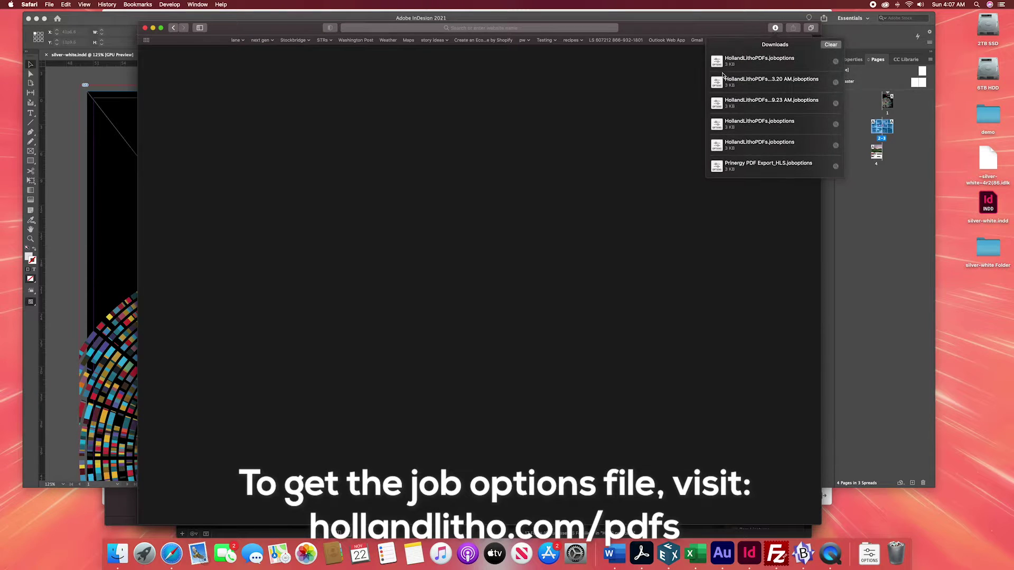
{"action": "left_click", "coordinate": [742, 31]}
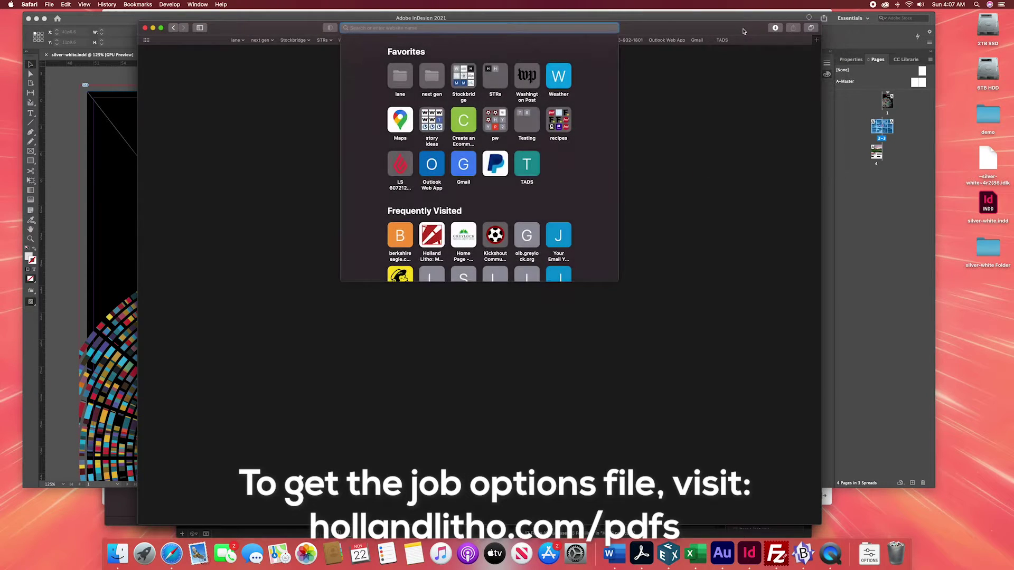
{"action": "key", "text": "super+Tab"}
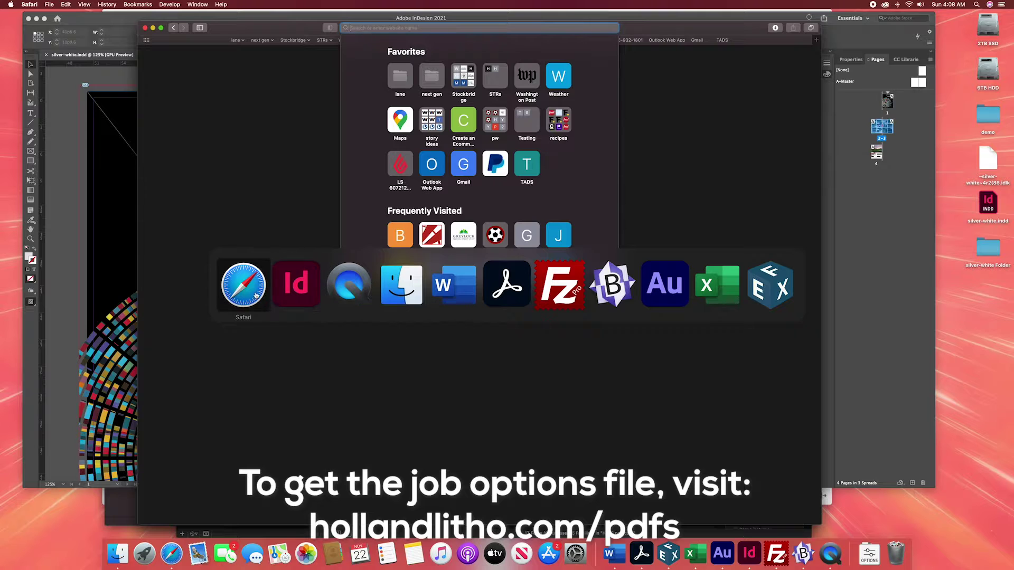
{"action": "left_click", "coordinate": [400, 285]}
Select HollandLithoPDFs.joboptions in Finder's Downloads folder, then return to the InDesign document.
{"action": "left_click_drag", "start_coordinate": [314, 117], "coordinate": [454, 26]}
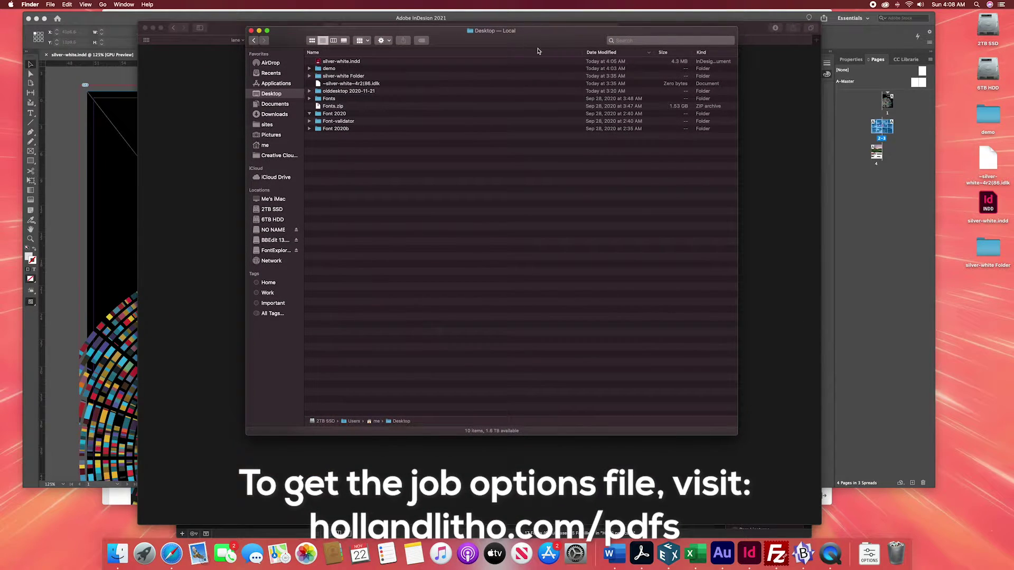
{"action": "left_click", "coordinate": [276, 103]}
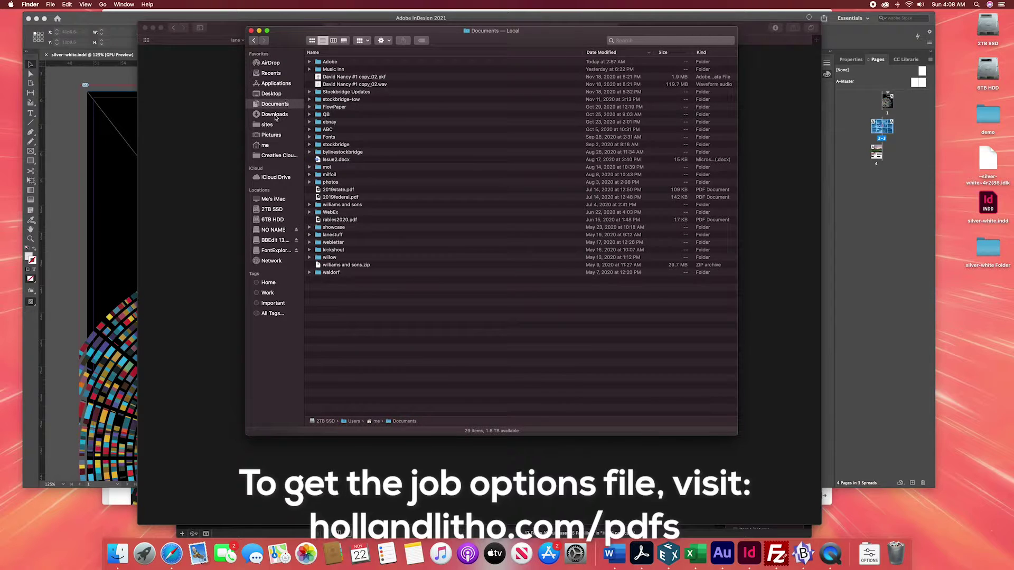
{"action": "left_click", "coordinate": [276, 114]}
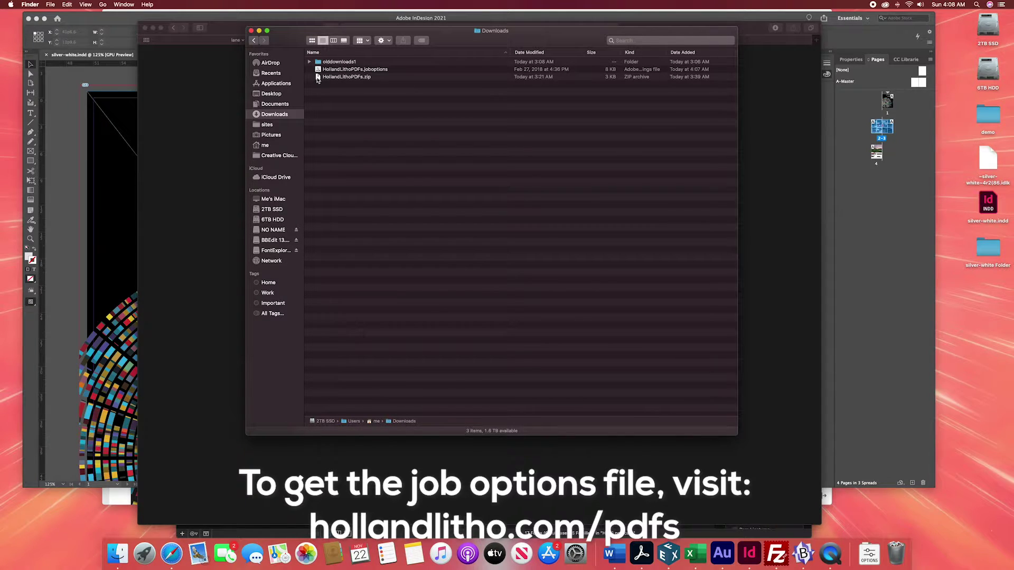
{"action": "left_click", "coordinate": [376, 70]}
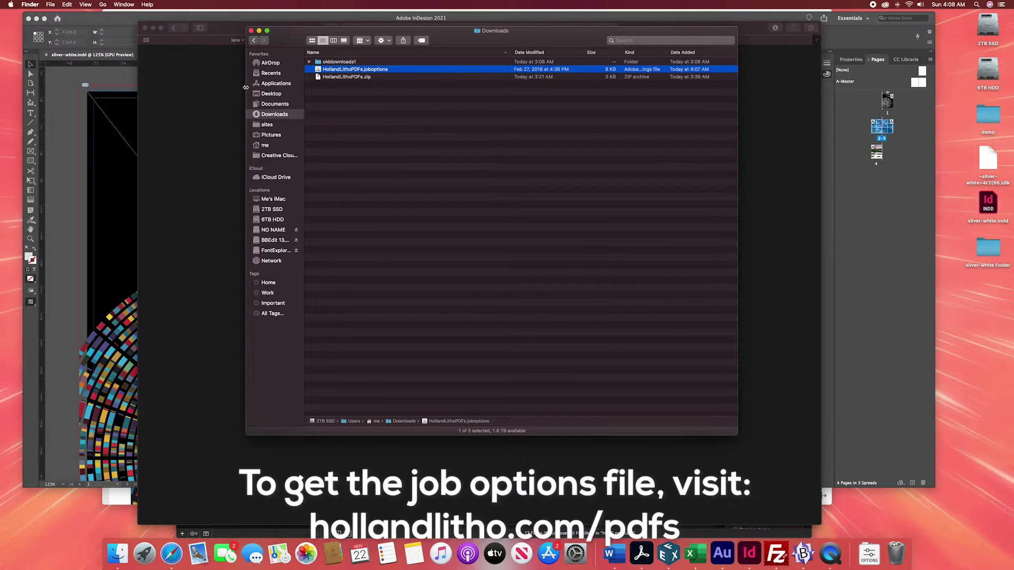
{"action": "left_click", "coordinate": [57, 88]}
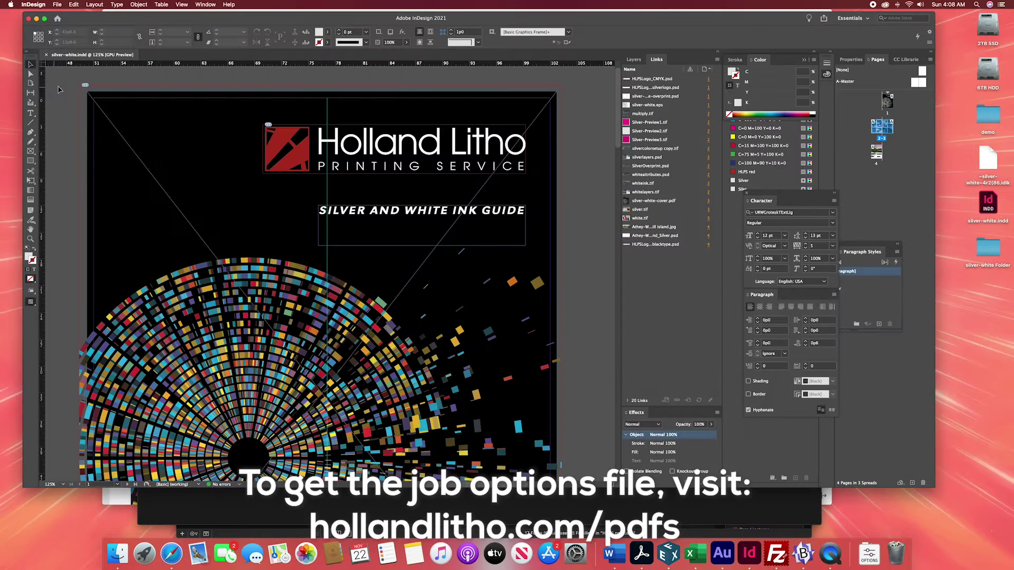
Load HollandLithoPDFs.joboptions as a PDF preset and confirm it appears in the presets list.
{"action": "left_click", "coordinate": [57, 4]}
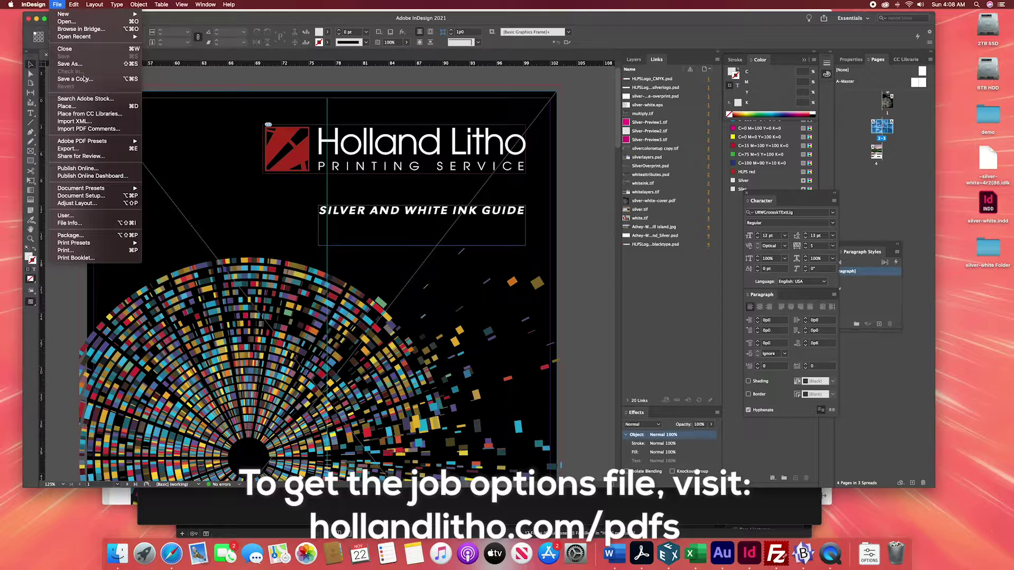
{"action": "mouse_move", "coordinate": [89, 143]}
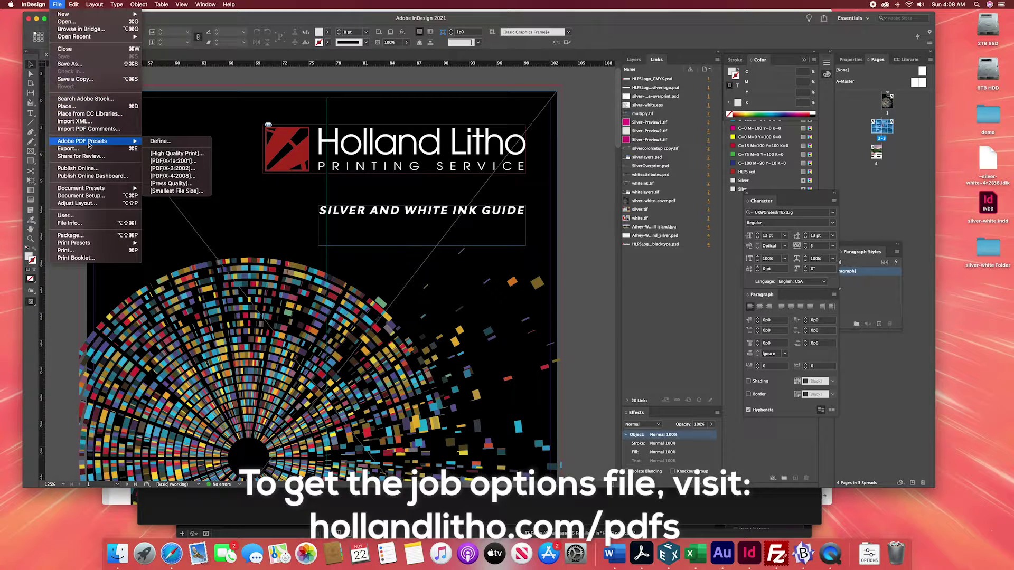
{"action": "left_click", "coordinate": [156, 142]}
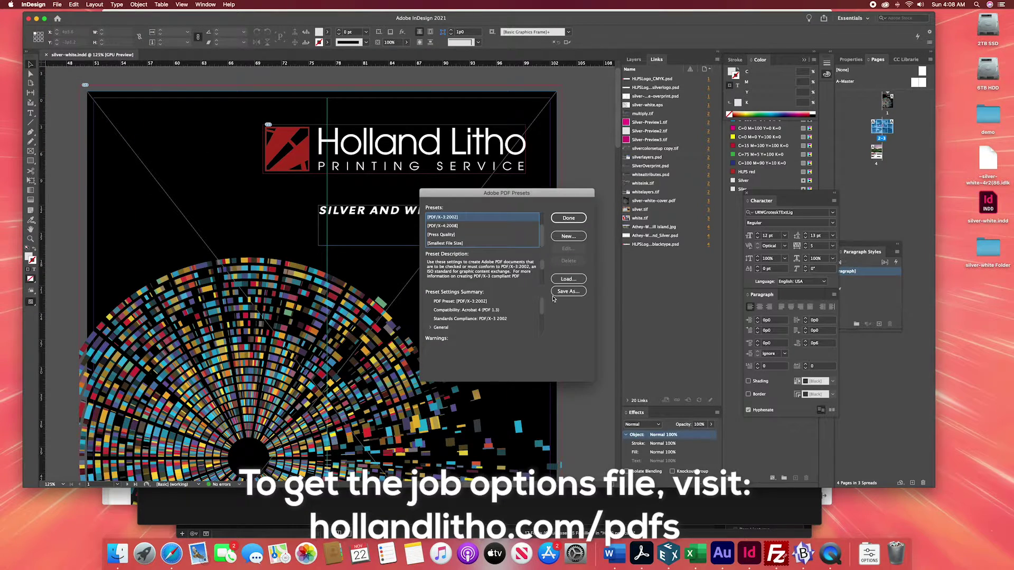
{"action": "left_click", "coordinate": [568, 278]}
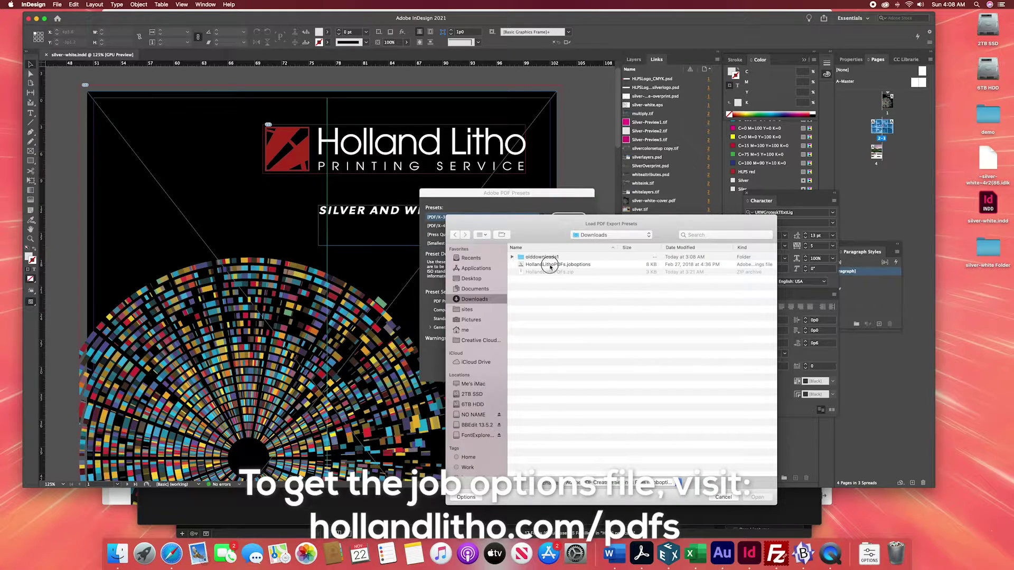
{"action": "left_click", "coordinate": [528, 266]}
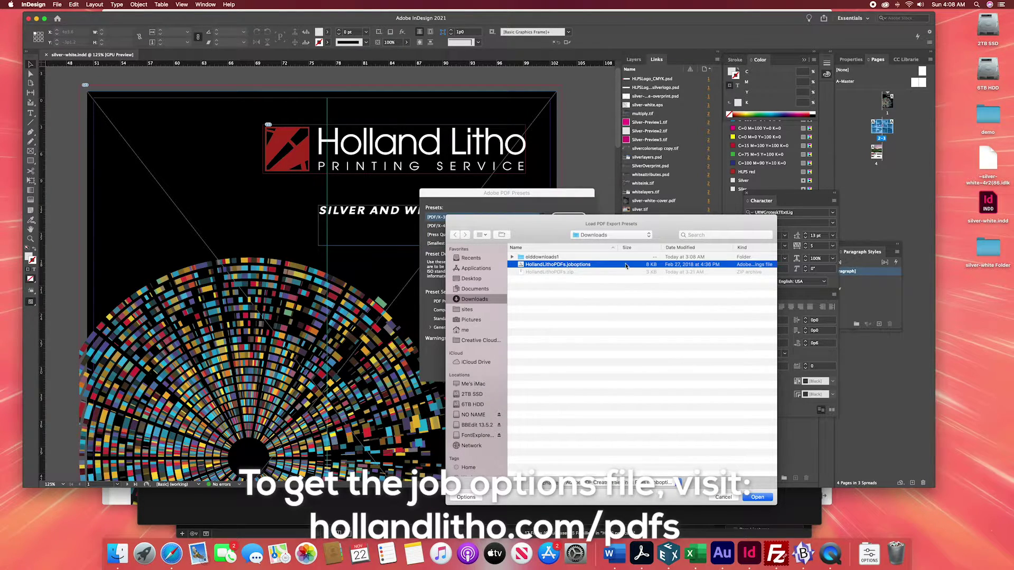
{"action": "left_click", "coordinate": [755, 498]}
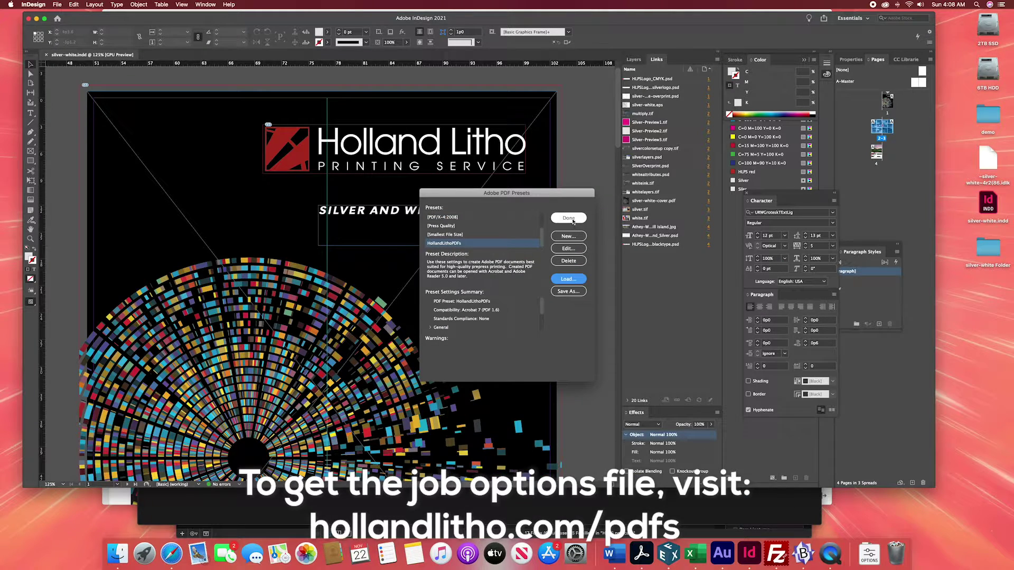
{"action": "left_click", "coordinate": [573, 221]}
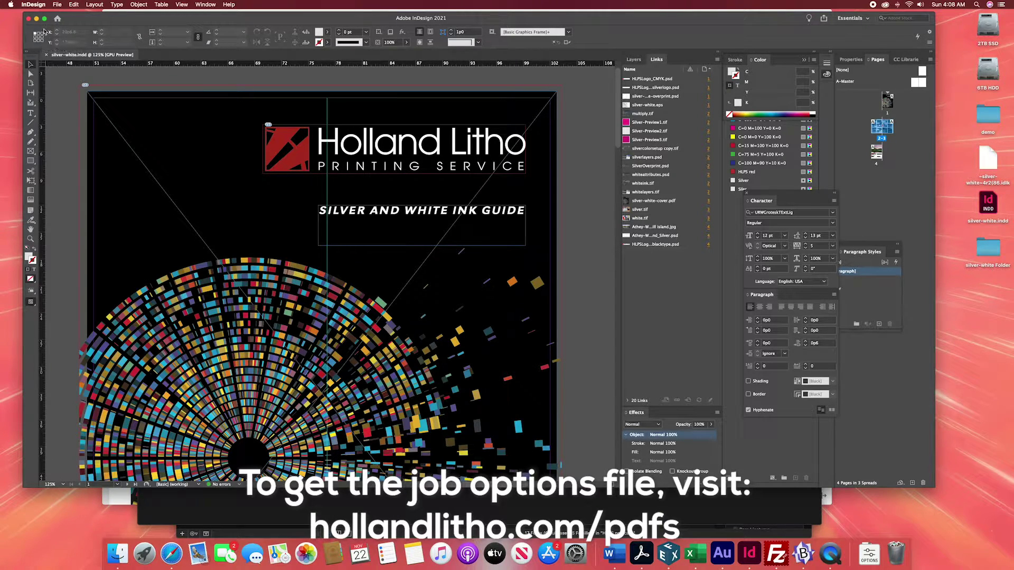
{"action": "left_click", "coordinate": [58, 5]}
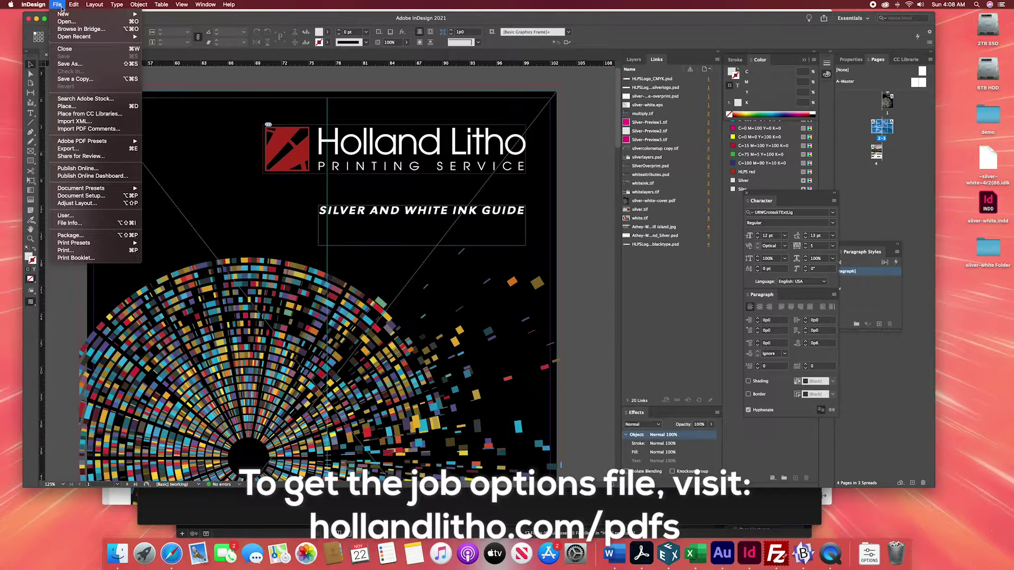
{"action": "mouse_move", "coordinate": [88, 143]}
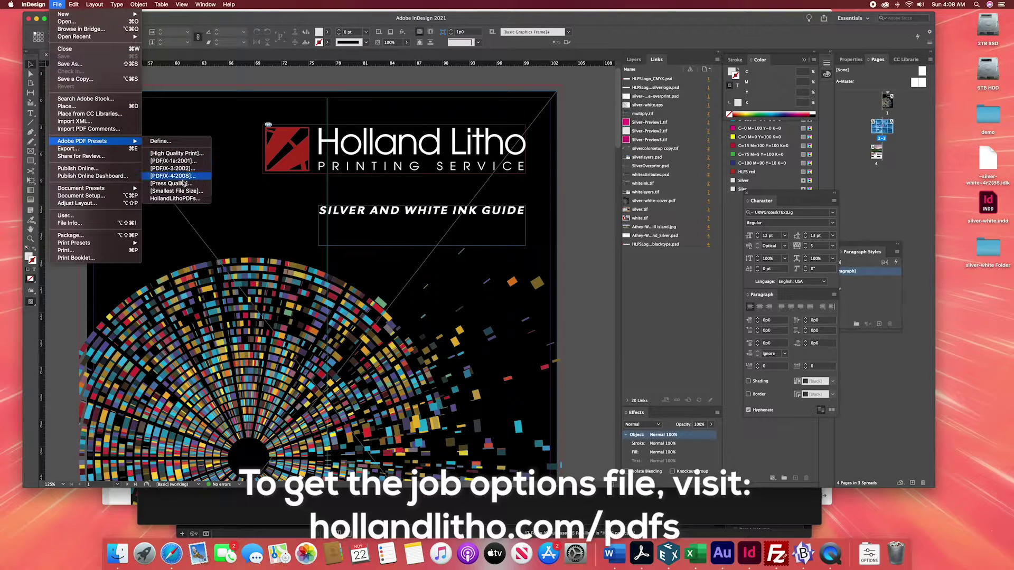
Export the guide as silver-white-for-printer.pdf using the HollandLithoPDFs preset.
{"action": "left_click", "coordinate": [175, 198]}
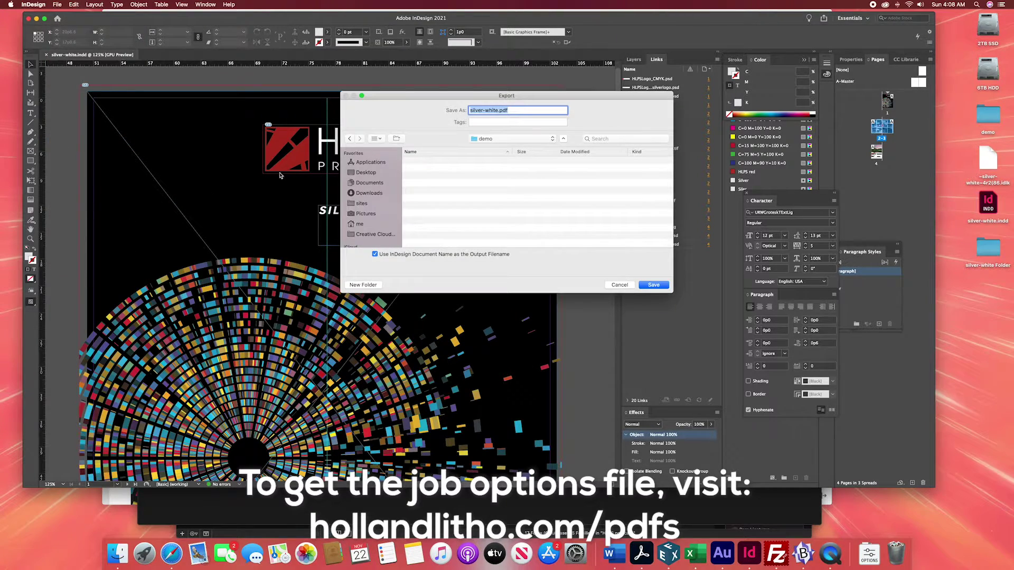
{"action": "left_click", "coordinate": [496, 110]}
{"action": "type", "text": "-for-printer"}
{"action": "key", "text": "Return"}
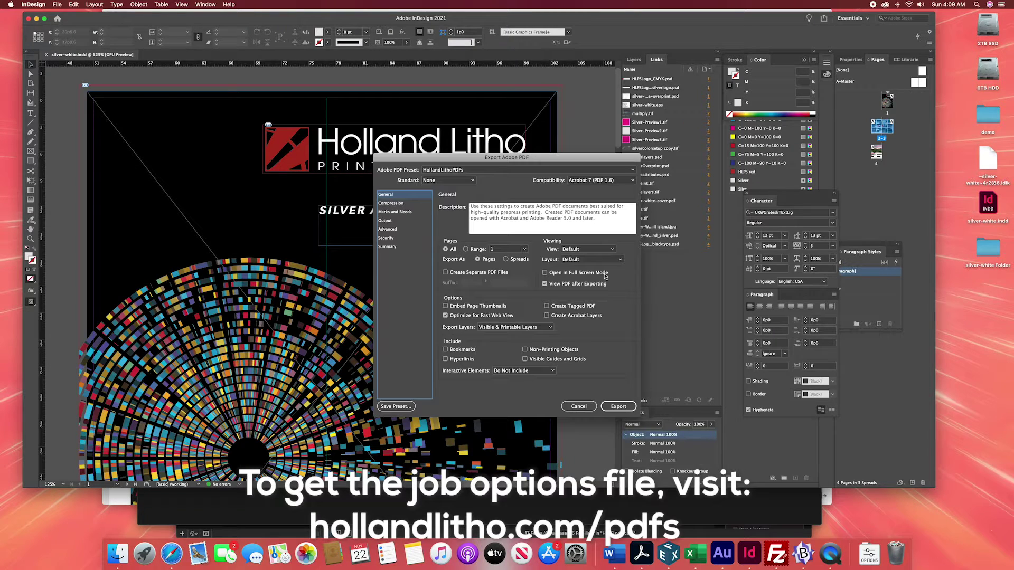
{"action": "left_click", "coordinate": [618, 406]}
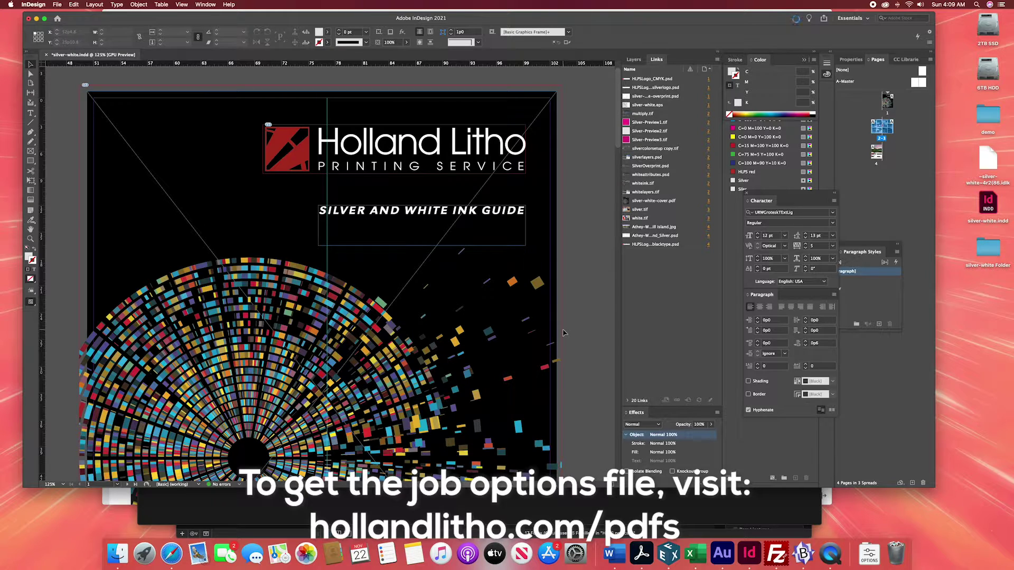
{"action": "key", "text": "super+Tab"}
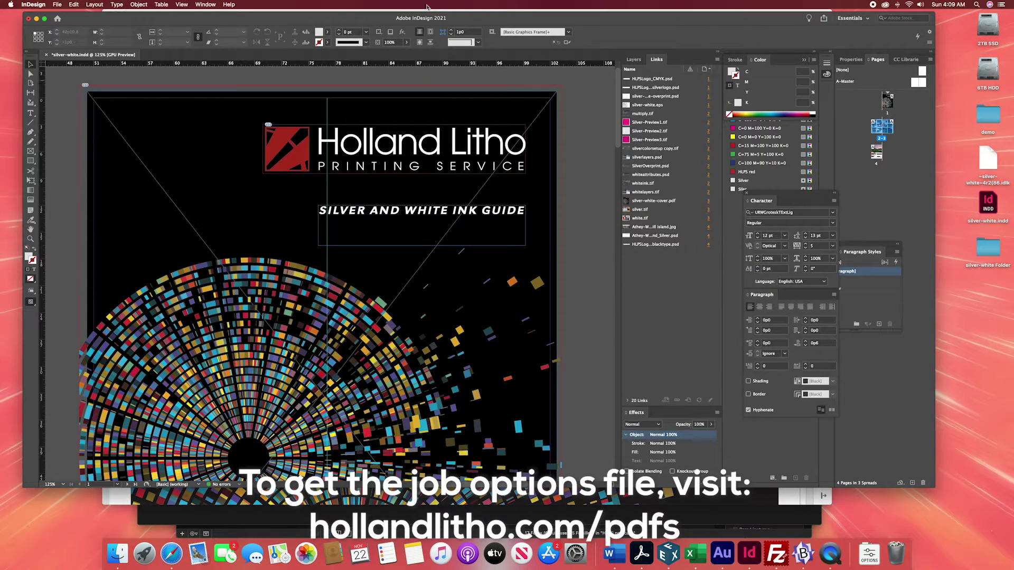
View silver-white-for-printer.pdf's cover page in Acrobat, then switch to Finder.
{"action": "key", "text": "super+Tab"}
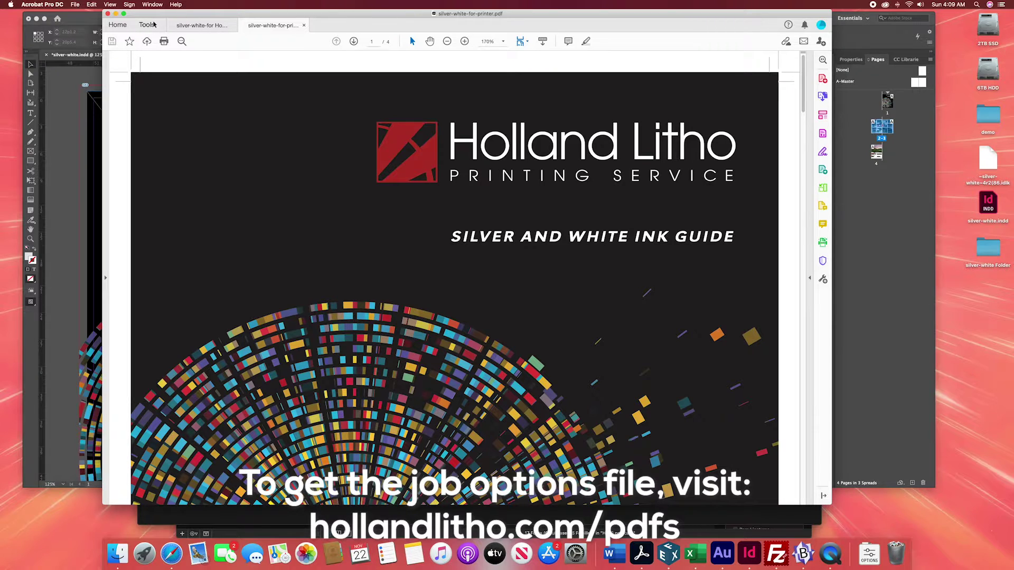
{"action": "key", "text": "super+Tab"}
{"action": "left_click", "coordinate": [355, 302]}
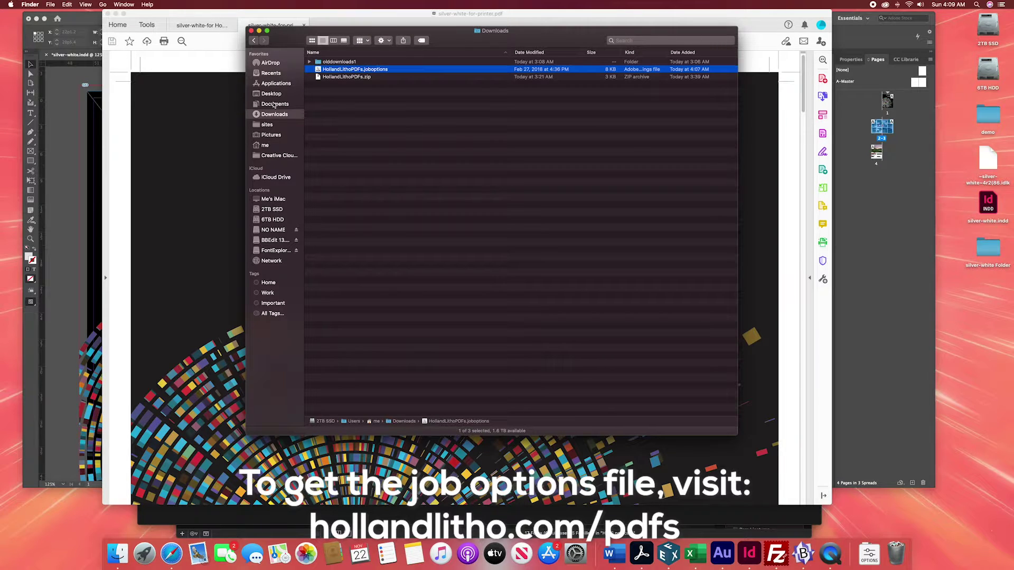
Open the Desktop's demo folder and select the 33.4 MB silver-white-for-printer.pdf.
{"action": "left_click", "coordinate": [271, 93]}
{"action": "left_click", "coordinate": [318, 62]}
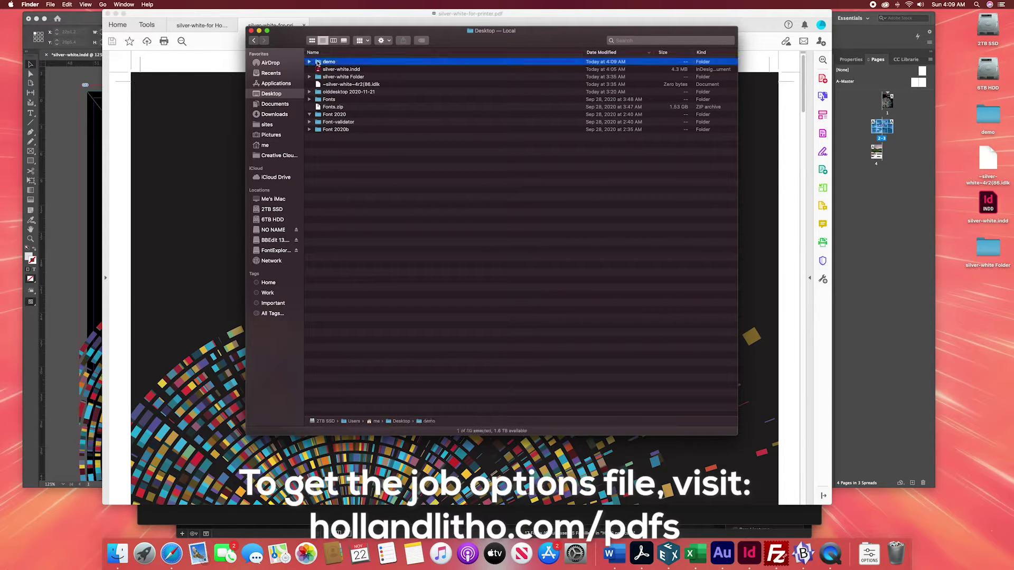
{"action": "double_click", "coordinate": [318, 62]}
{"action": "left_click", "coordinate": [347, 63]}
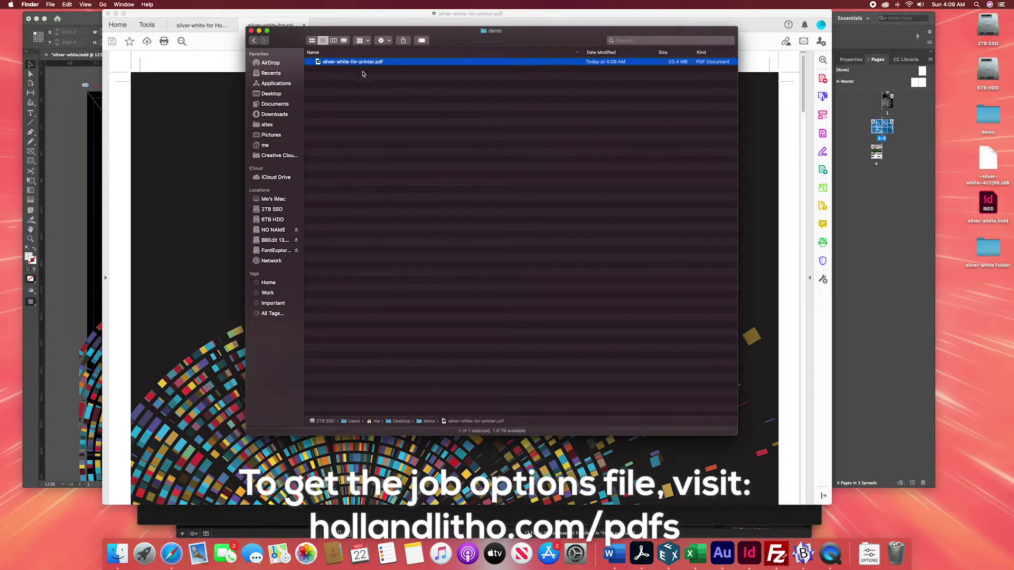
Start File > Package for the guide, saving the document when the alert asks.
{"action": "left_click", "coordinate": [84, 21]}
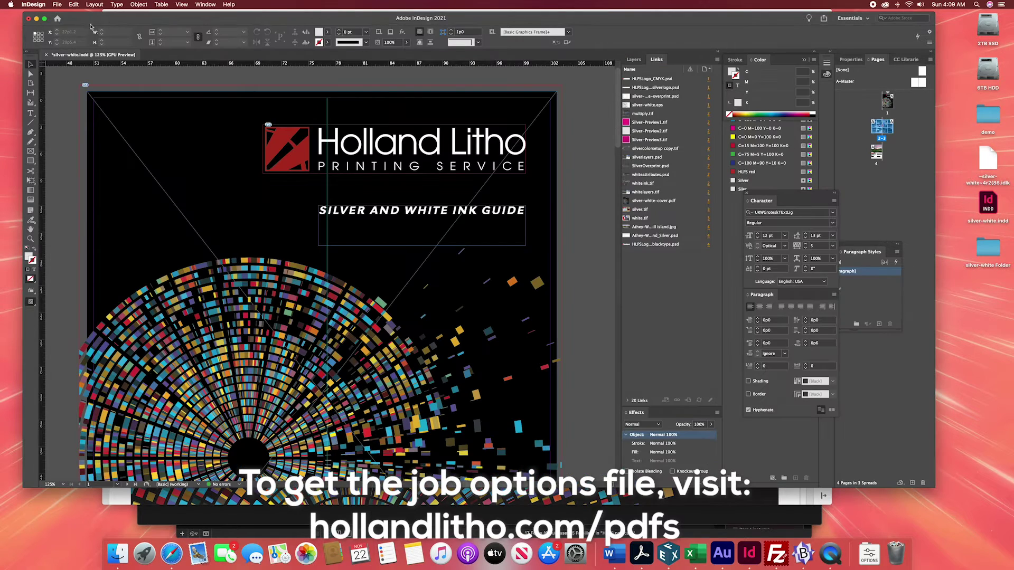
{"action": "left_click", "coordinate": [57, 4]}
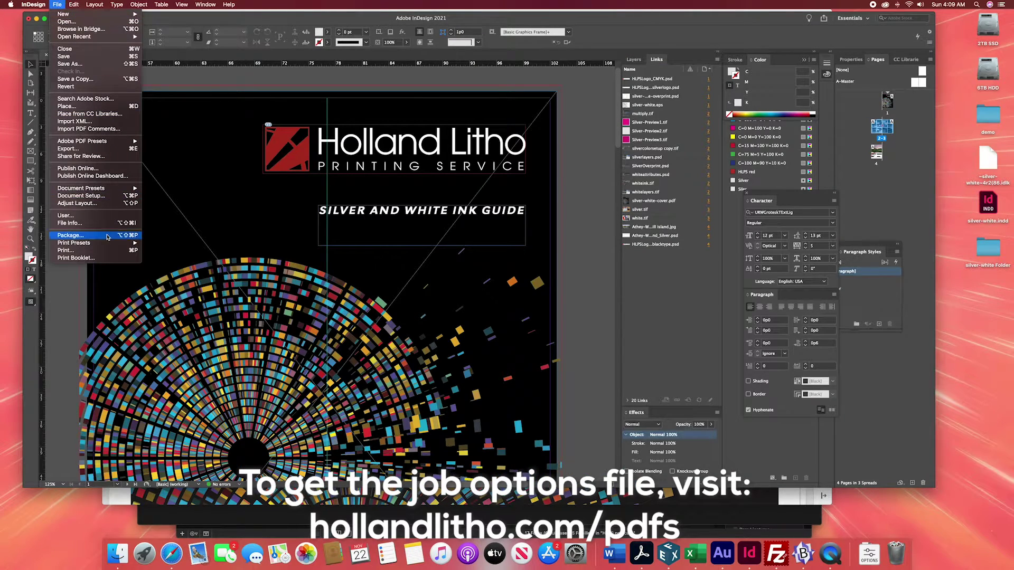
{"action": "left_click", "coordinate": [79, 235]}
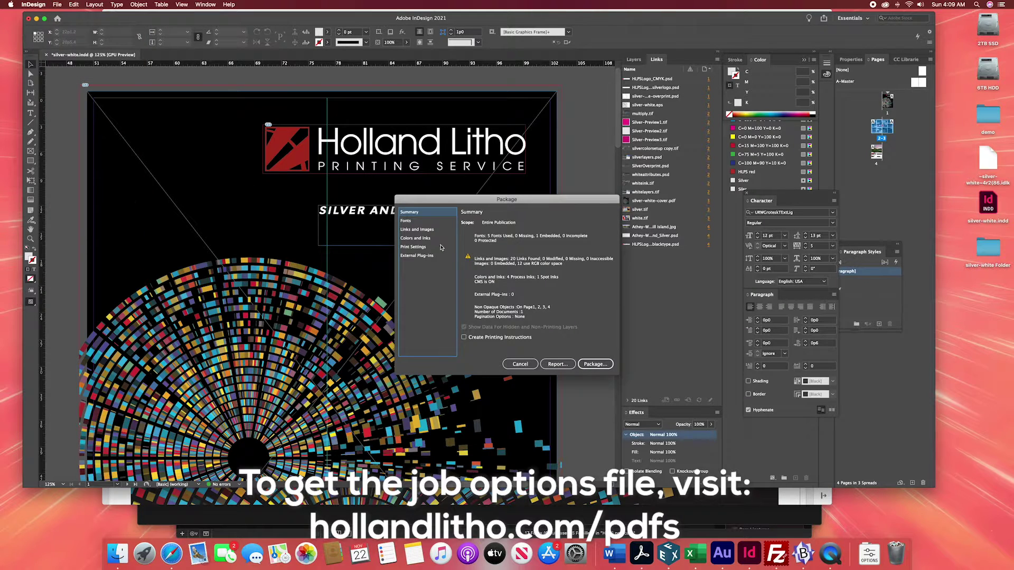
{"action": "left_click", "coordinate": [593, 365]}
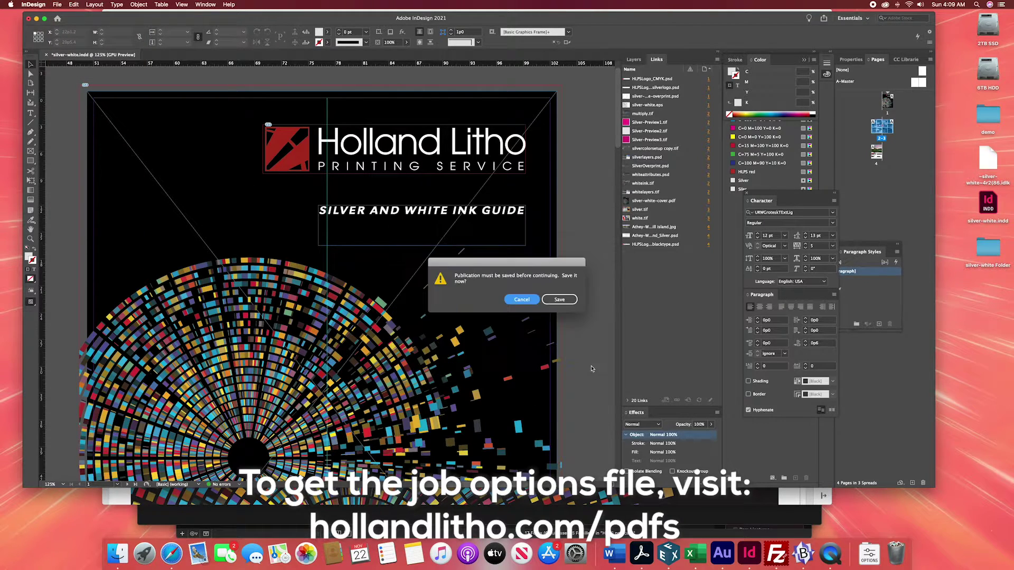
{"action": "left_click", "coordinate": [559, 299]}
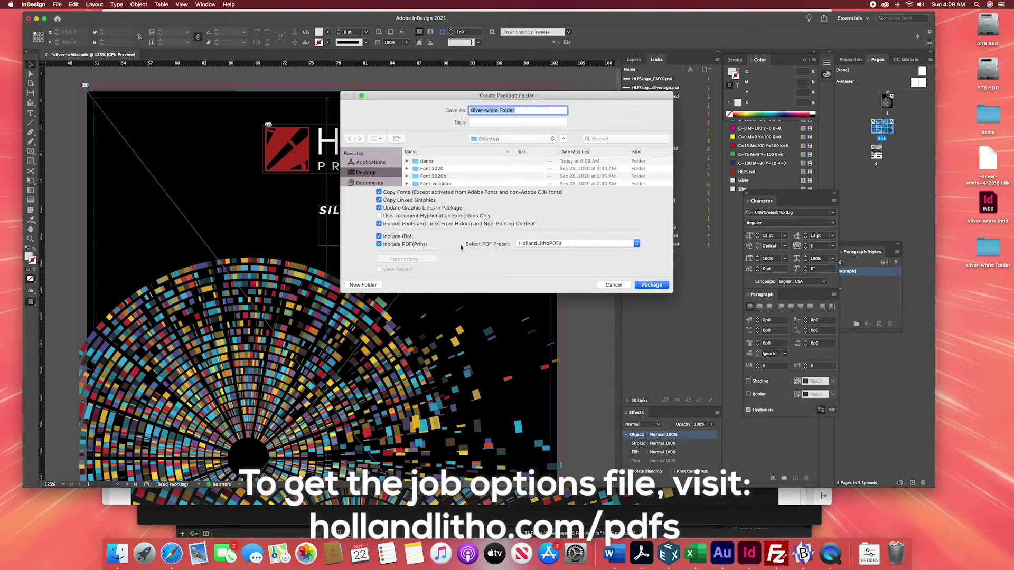
Keep HollandLithoPDFs as the package PDF preset, exclude hidden-content fonts and links, and package.
{"action": "left_click", "coordinate": [538, 243]}
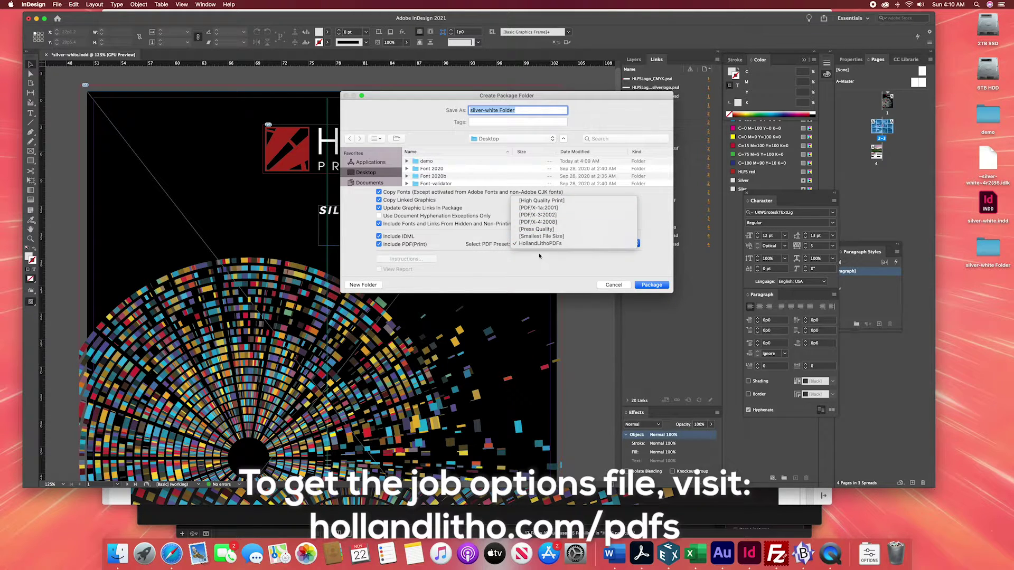
{"action": "left_click", "coordinate": [539, 258]}
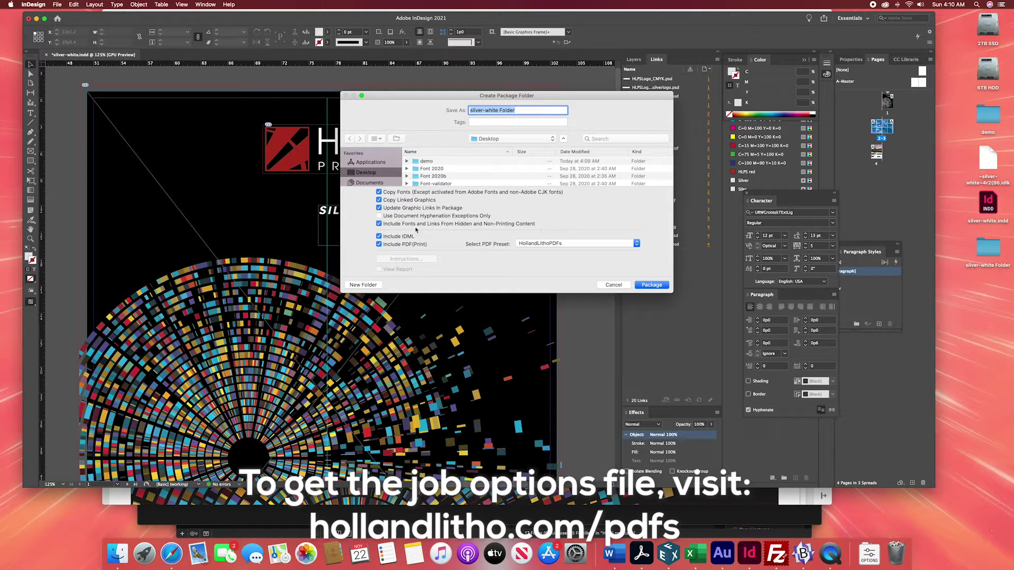
{"action": "left_click", "coordinate": [379, 224]}
{"action": "left_click", "coordinate": [652, 286]}
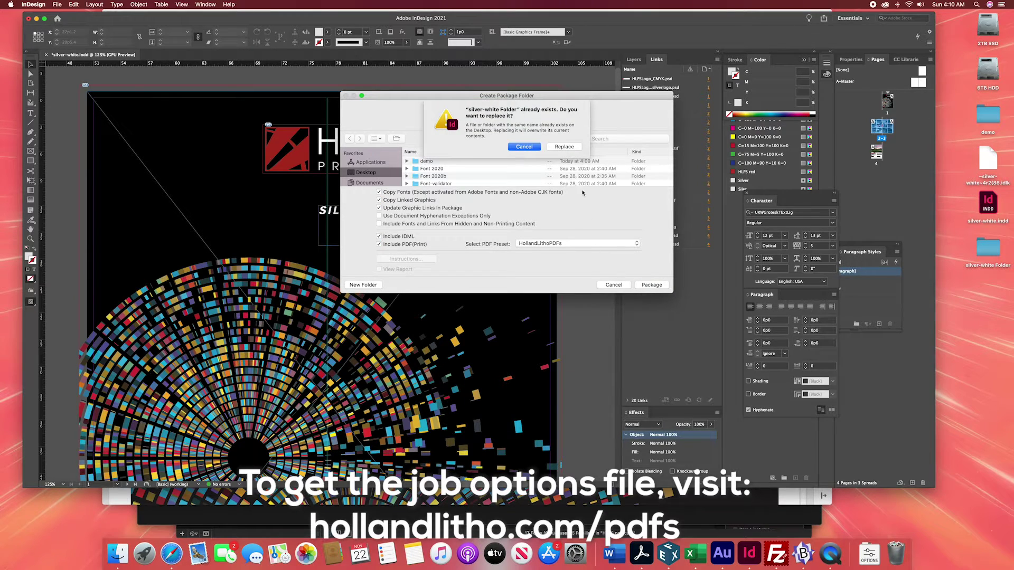
Dismiss the name-clash warnings and package into a folder renamed silver-white Folder12.
{"action": "left_click", "coordinate": [561, 146]}
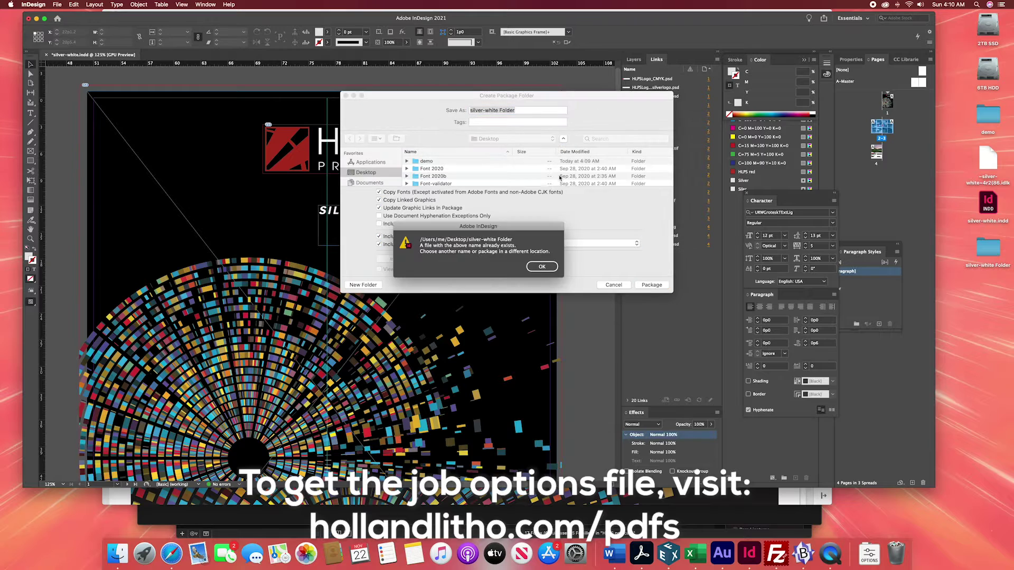
{"action": "left_click", "coordinate": [541, 267]}
{"action": "left_click", "coordinate": [543, 268]}
{"action": "left_click", "coordinate": [541, 267]}
{"action": "left_click", "coordinate": [518, 112]}
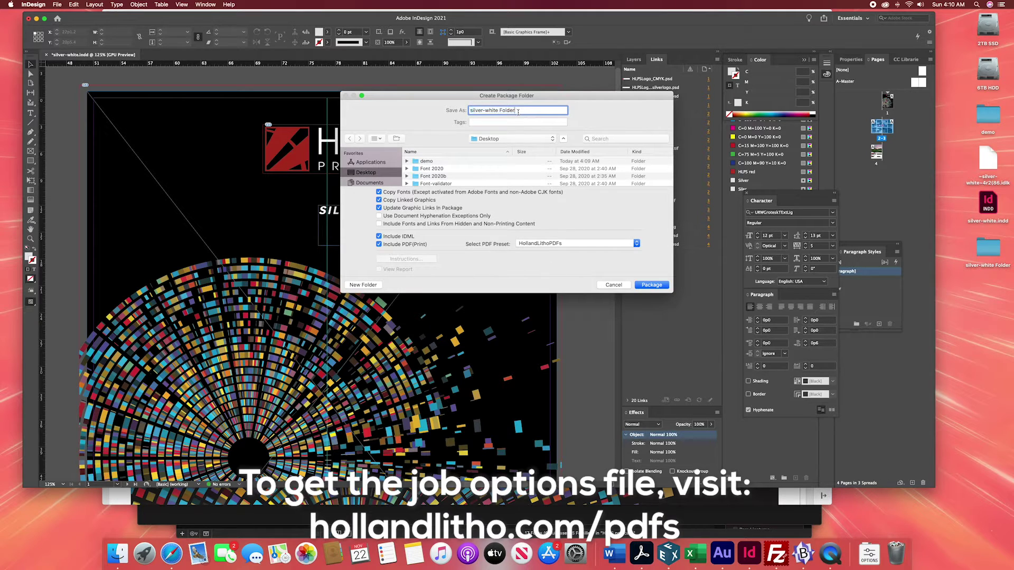
{"action": "type", "text": "12"}
{"action": "left_click", "coordinate": [652, 286]}
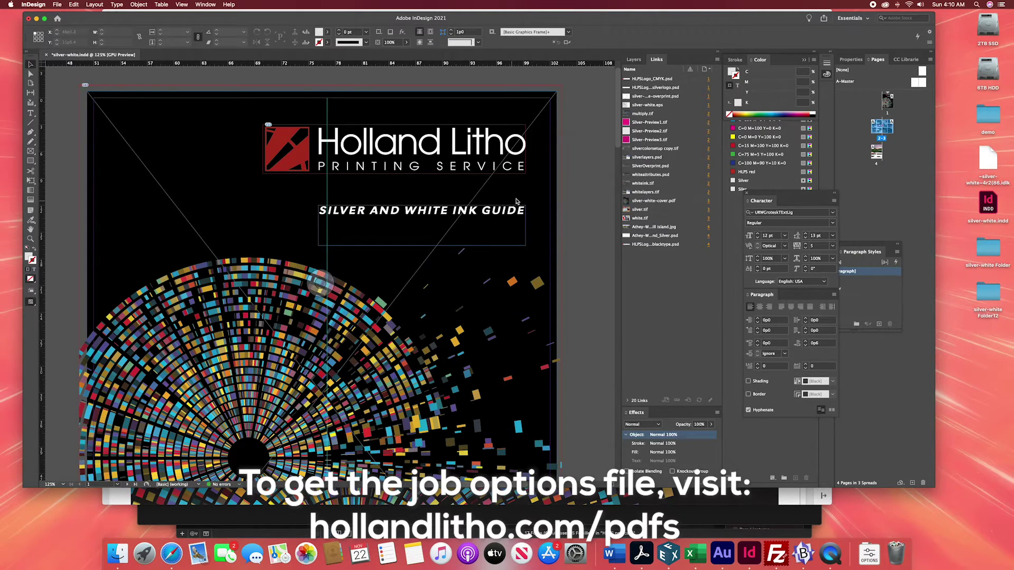
Open the silver-white Folder12 package folder on the Desktop in Finder.
{"action": "key", "text": "super+Tab"}
{"action": "left_click", "coordinate": [297, 286]}
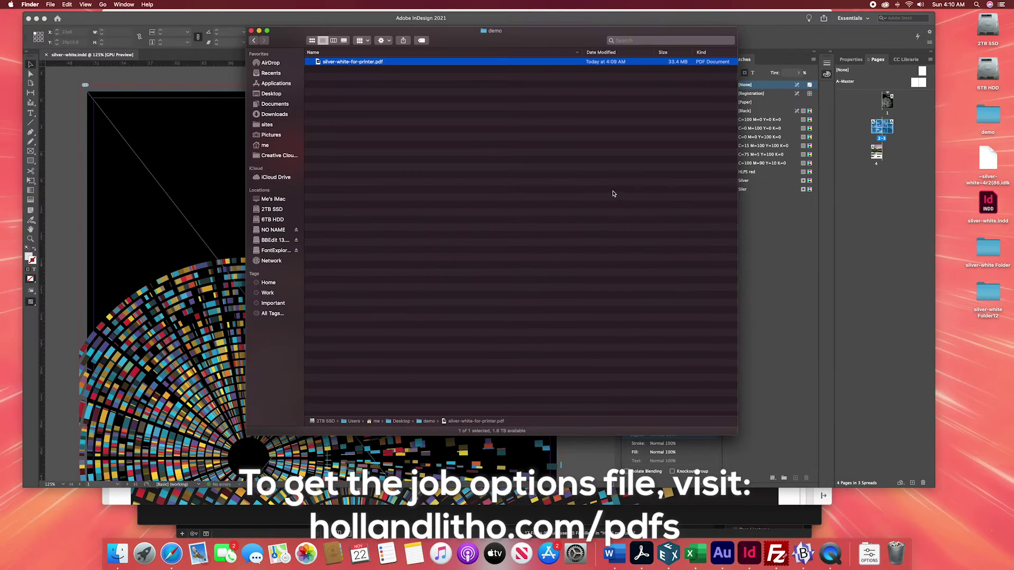
{"action": "left_click", "coordinate": [271, 95]}
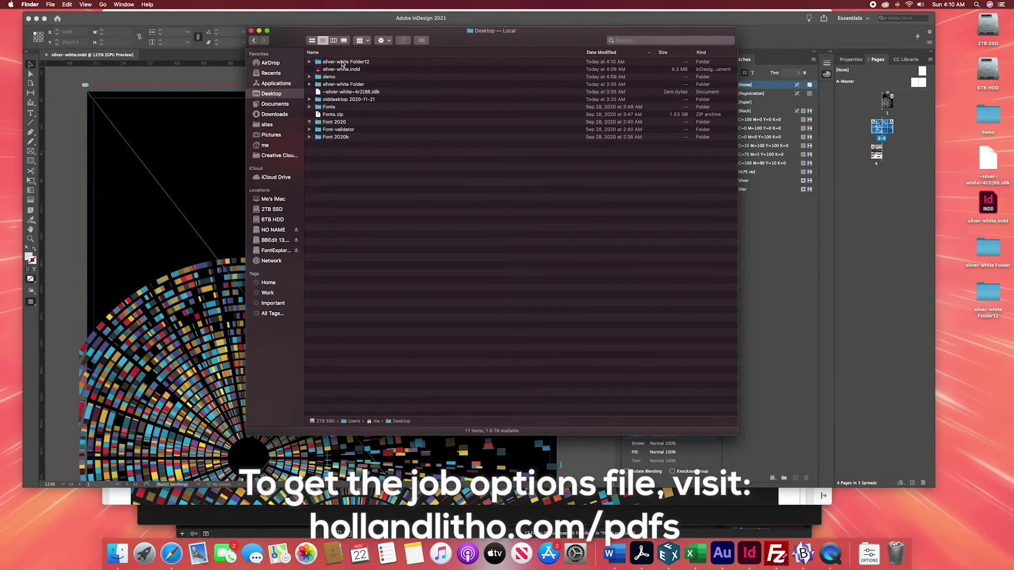
{"action": "double_click", "coordinate": [369, 71]}
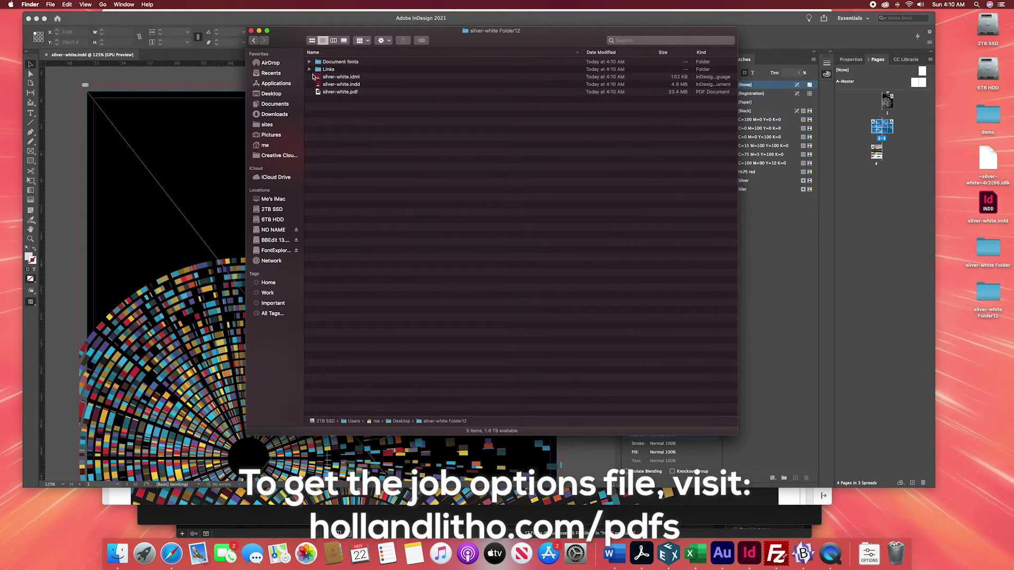
Preview the packaged silver-white.pdf cover in Quick Look, then close the preview.
{"action": "left_click", "coordinate": [331, 93]}
{"action": "key", "text": "space"}
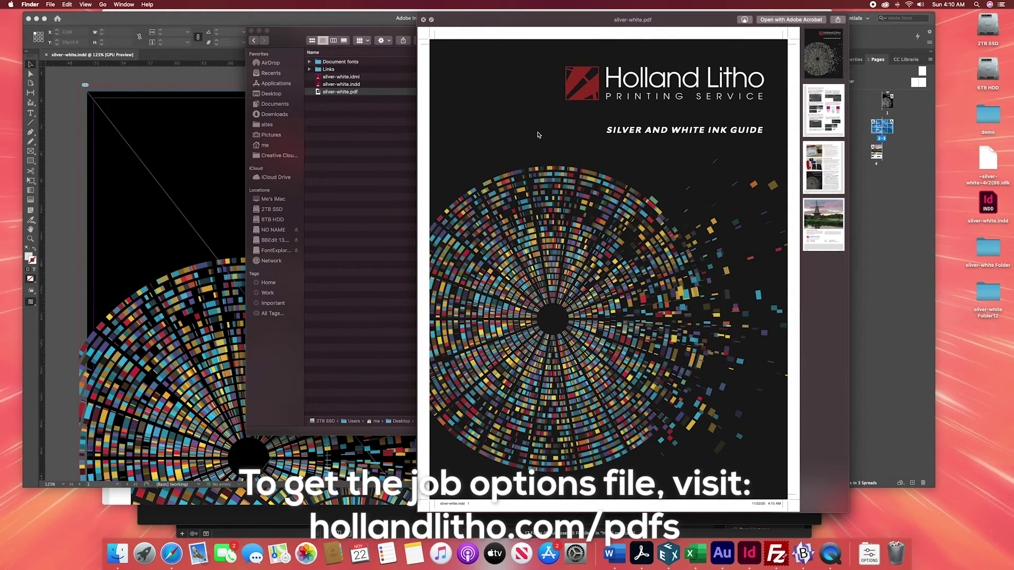
{"action": "key", "text": "space"}
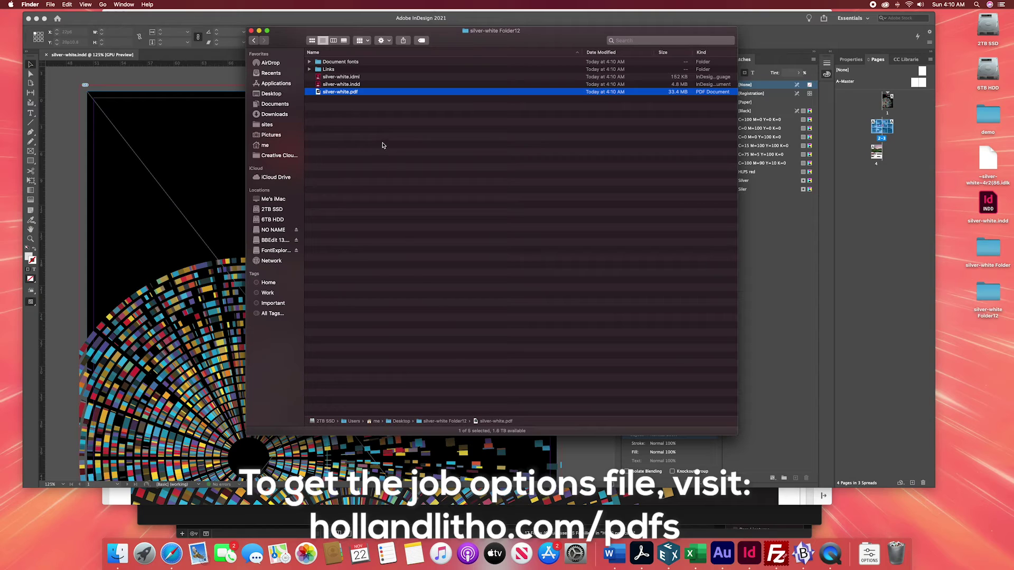
{"action": "key", "text": "super+Tab"}
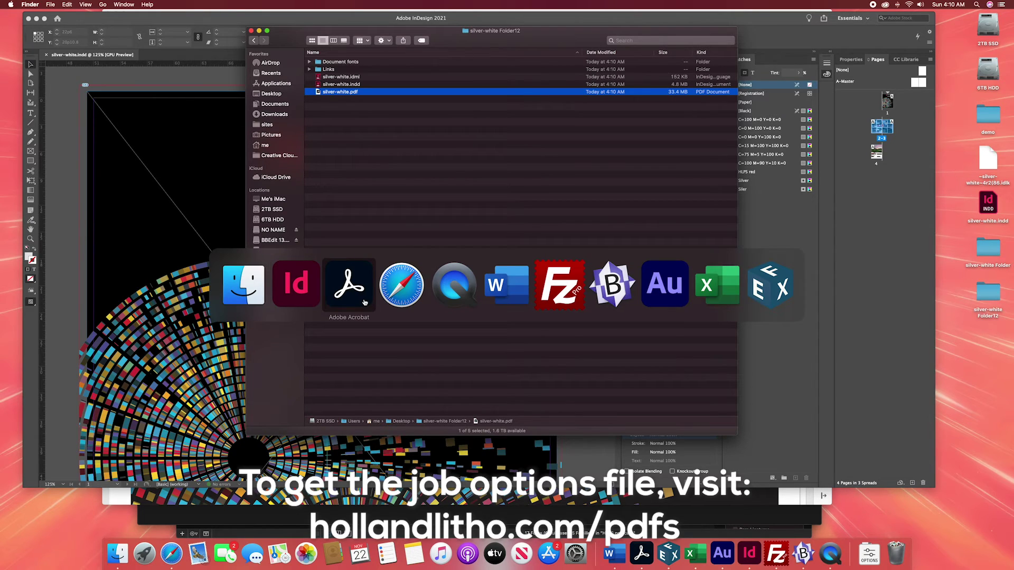
Start a new screen recording from QuickTime Player's File menu.
{"action": "left_click", "coordinate": [454, 296]}
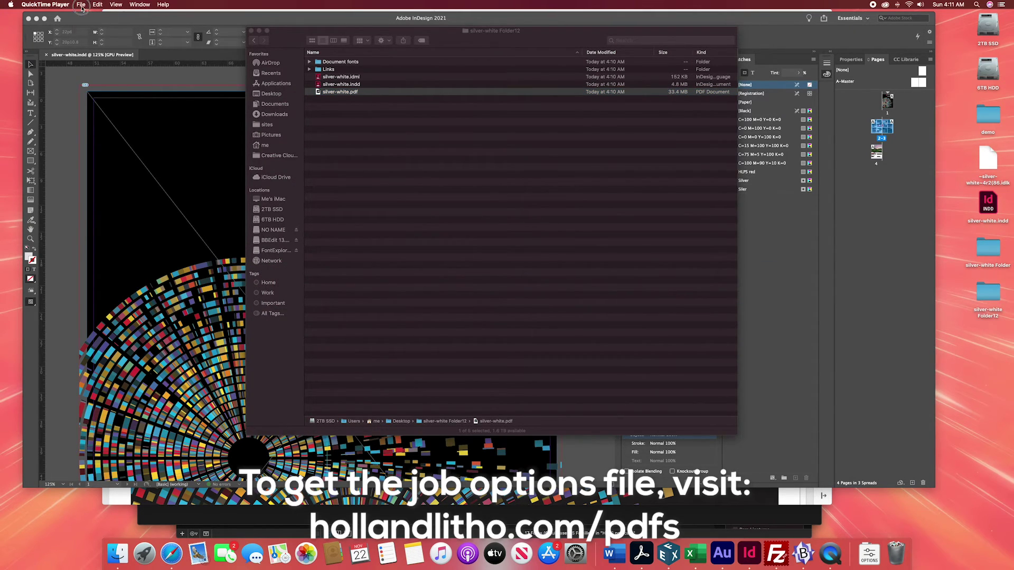
{"action": "left_click", "coordinate": [80, 4]}
{"action": "left_click", "coordinate": [87, 30]}
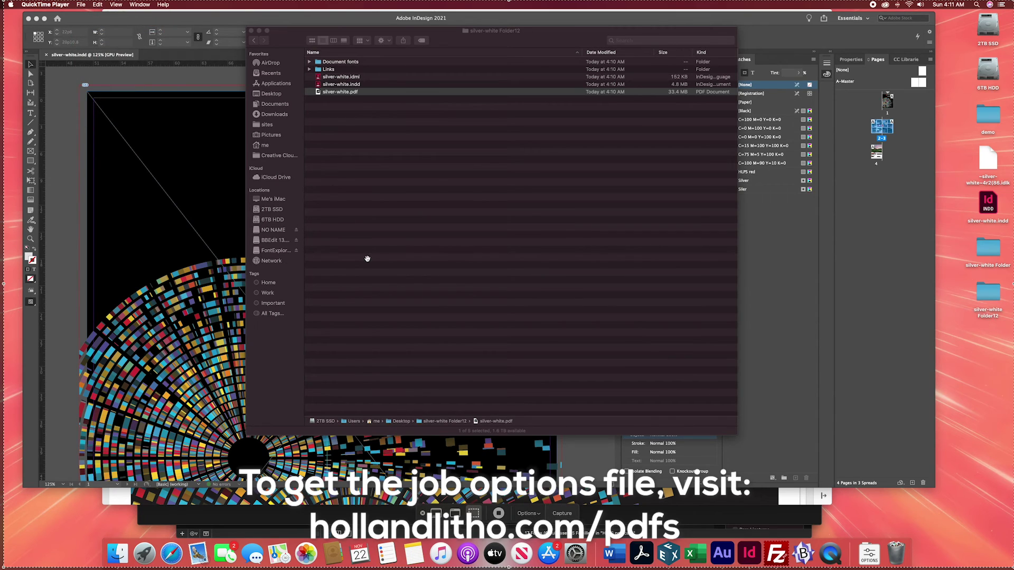